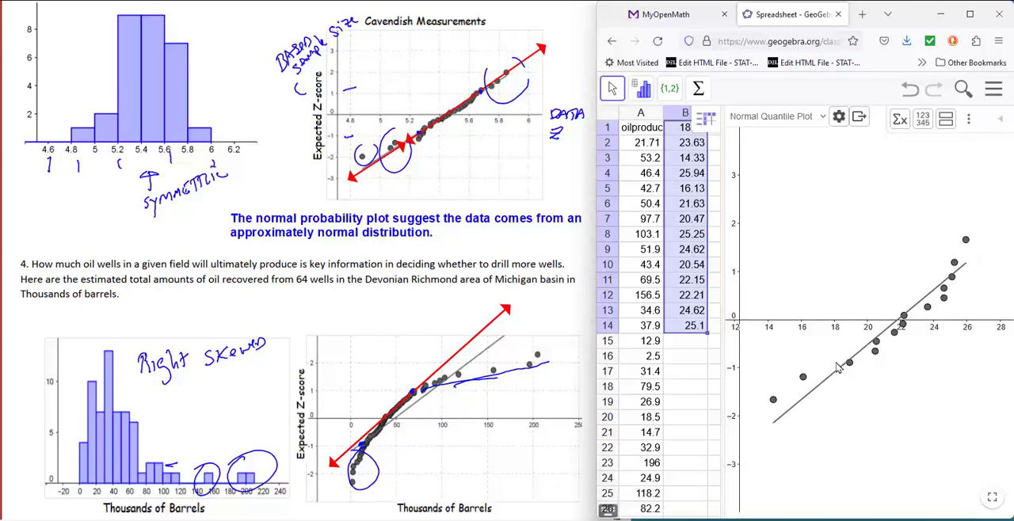
# Capture the column B normal quantile plot as an image and paste it into a blank area of the whiteboard.
pyautogui.click(889, 14)
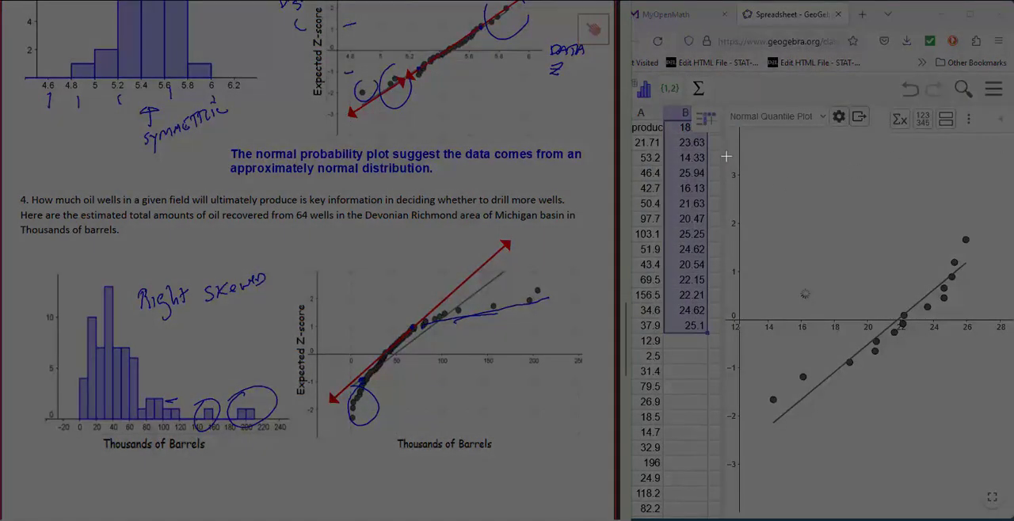
pyautogui.moveTo(726, 159); pyautogui.dragTo(1011, 436)
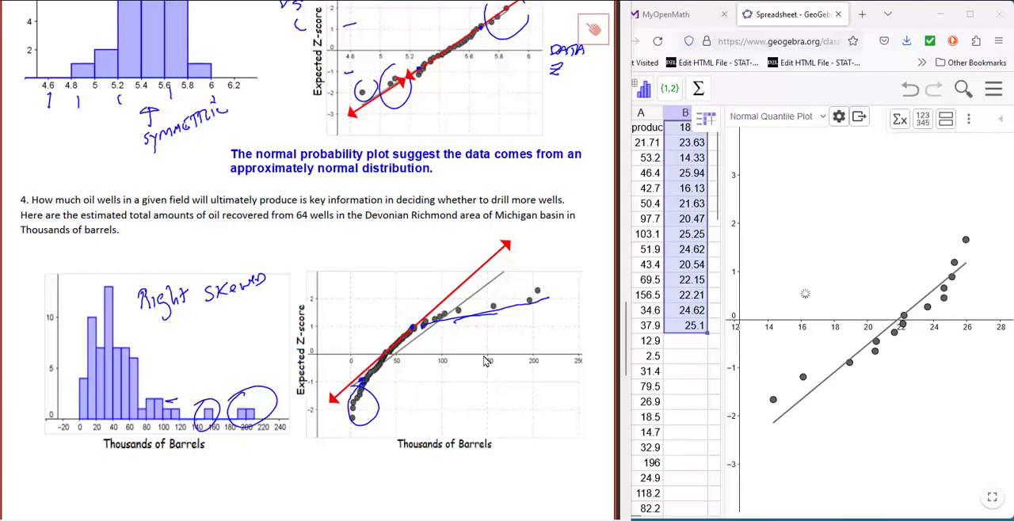
pyautogui.scroll(-5, 320, 349)
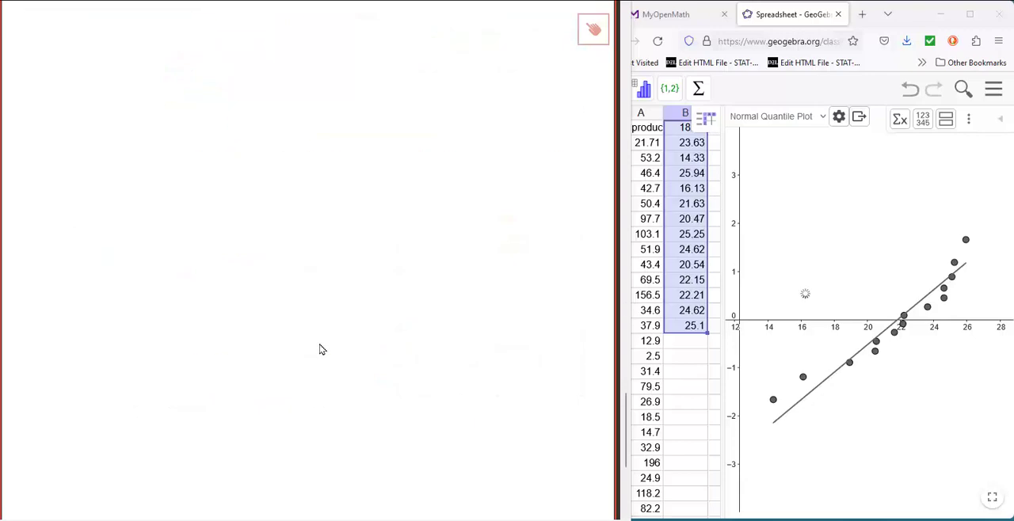
pyautogui.rightClick(85, 52)
pyautogui.click(119, 96)
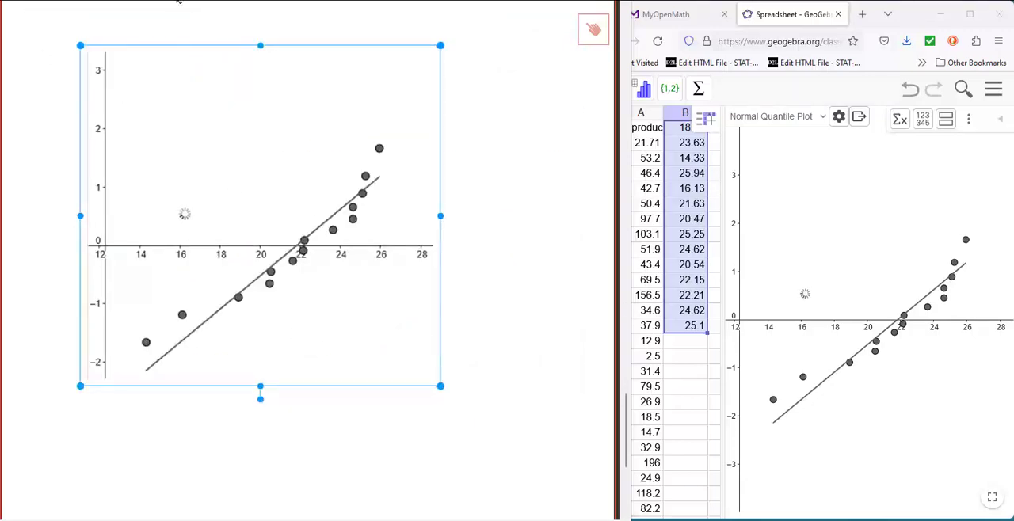
pyautogui.press('Escape')
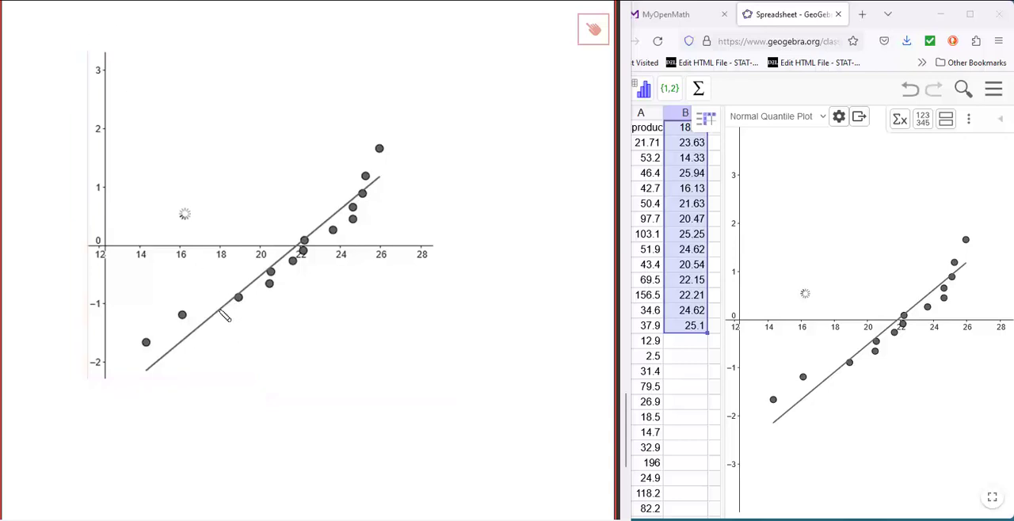
# Mark one point near each end of the pasted plot's trend and draw a red double-headed line through the marks, extending past the data.
pyautogui.click(218, 311)
pyautogui.click(359, 203)
pyautogui.moveTo(121, 377)
pyautogui.mouseDown()
pyautogui.moveTo(203, 354)
pyautogui.moveTo(361, 254)
pyautogui.moveTo(426, 155)
pyautogui.mouseUp()
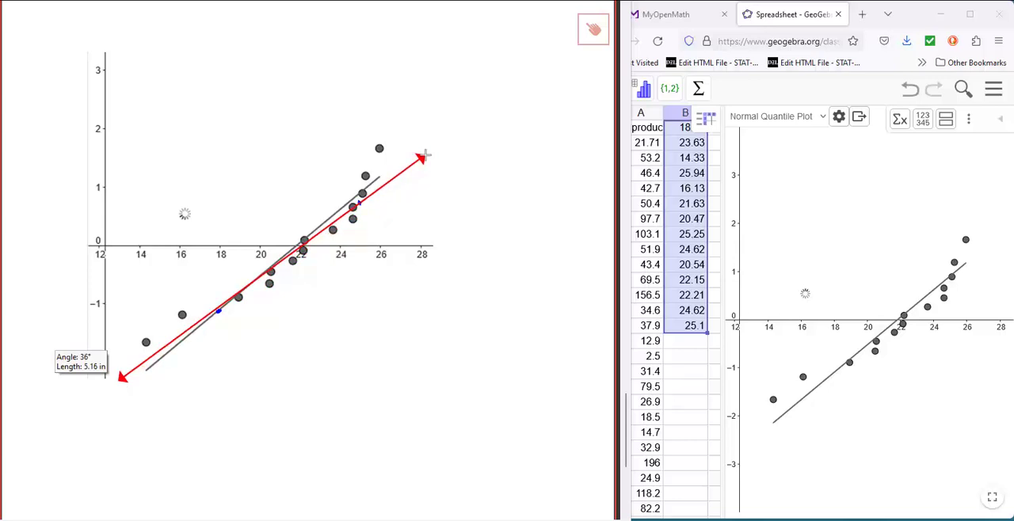
pyautogui.moveTo(426, 155)
pyautogui.mouseDown()
pyautogui.moveTo(460, 141)
pyautogui.moveTo(495, 104)
pyautogui.mouseUp()
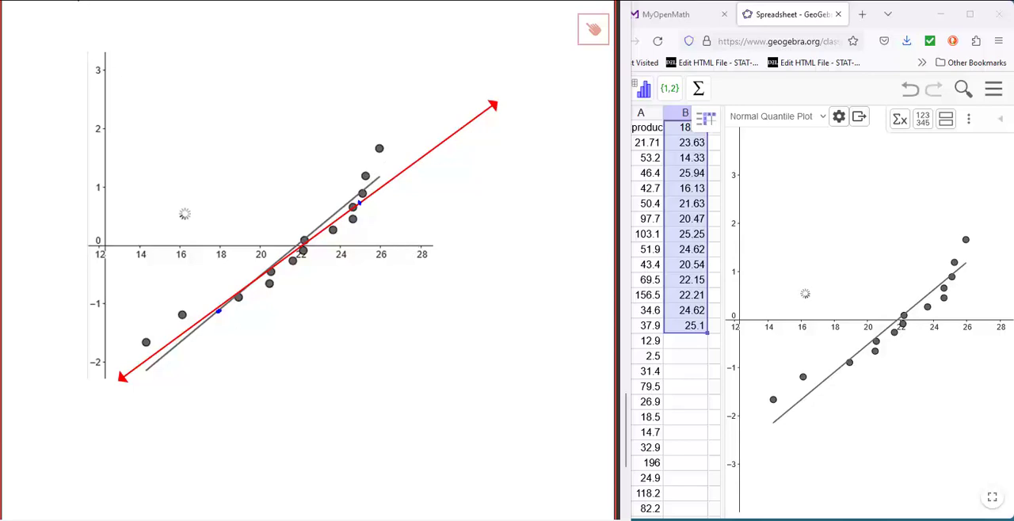
# Draw two blue double-headed lines from the lower mark, one up past the upper points and one down beyond the lowest points.
pyautogui.click(73, 2)
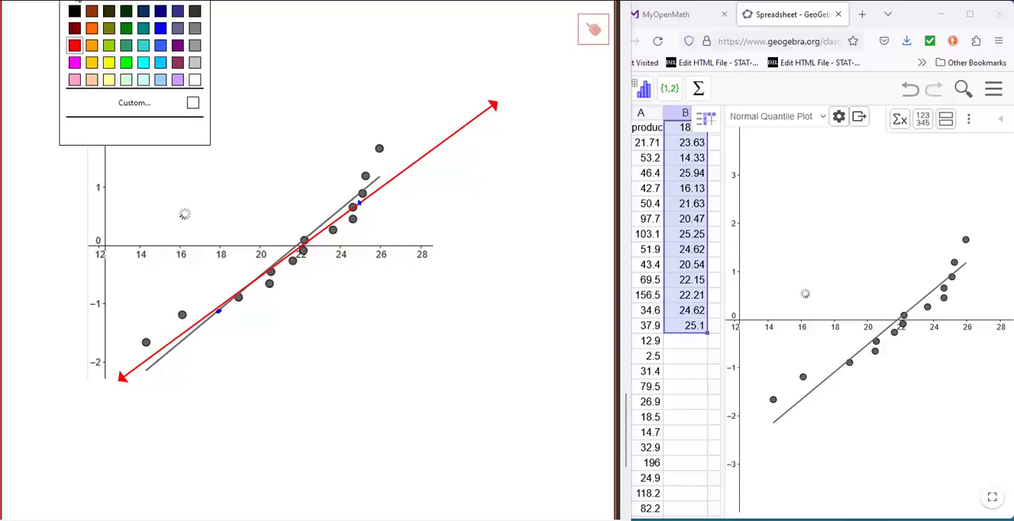
pyautogui.click(159, 28)
pyautogui.moveTo(220, 311)
pyautogui.mouseDown()
pyautogui.moveTo(401, 254)
pyautogui.moveTo(418, 166)
pyautogui.moveTo(507, 106)
pyautogui.moveTo(543, 55)
pyautogui.mouseUp()
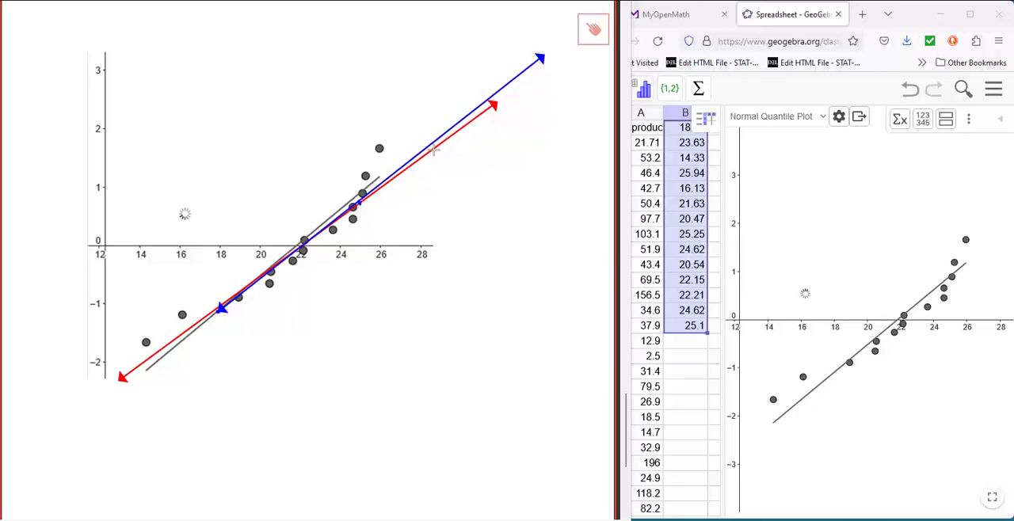
pyautogui.moveTo(220, 311); pyautogui.dragTo(129, 381)
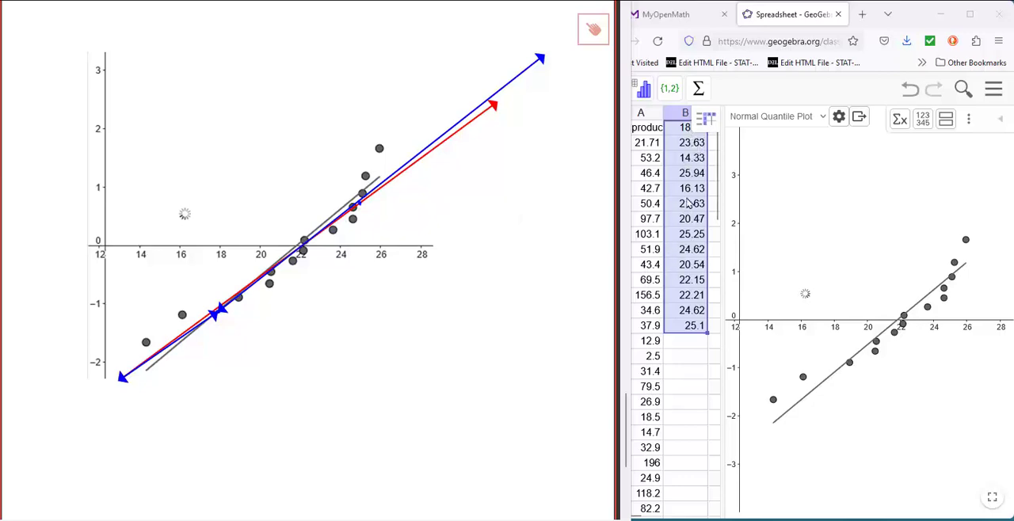
# Switch to MyOpenMath, open Question 4 and copy all the values in its Normal data table.
pyautogui.click(679, 24)
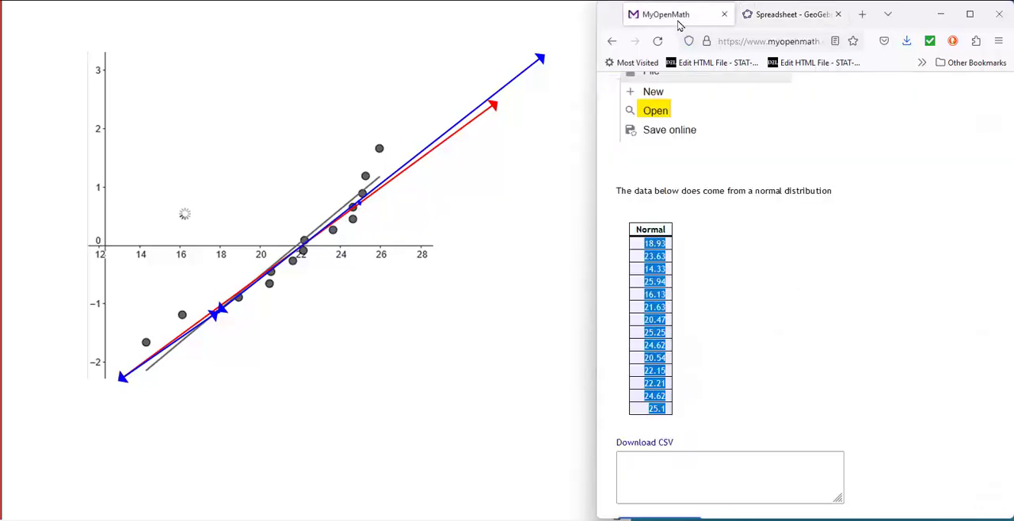
pyautogui.scroll(3, 784, 325)
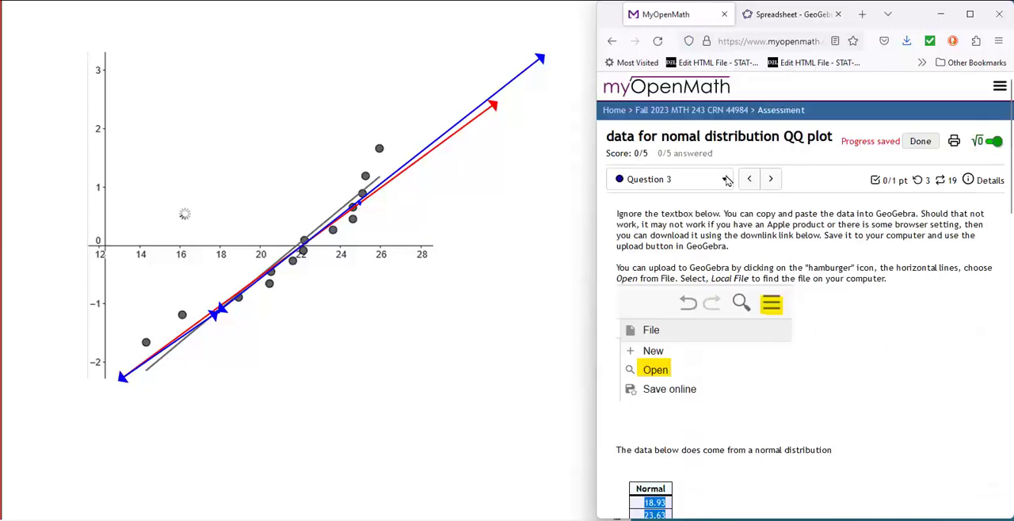
pyautogui.click(727, 181)
pyautogui.click(679, 284)
pyautogui.scroll(-4, 736, 349)
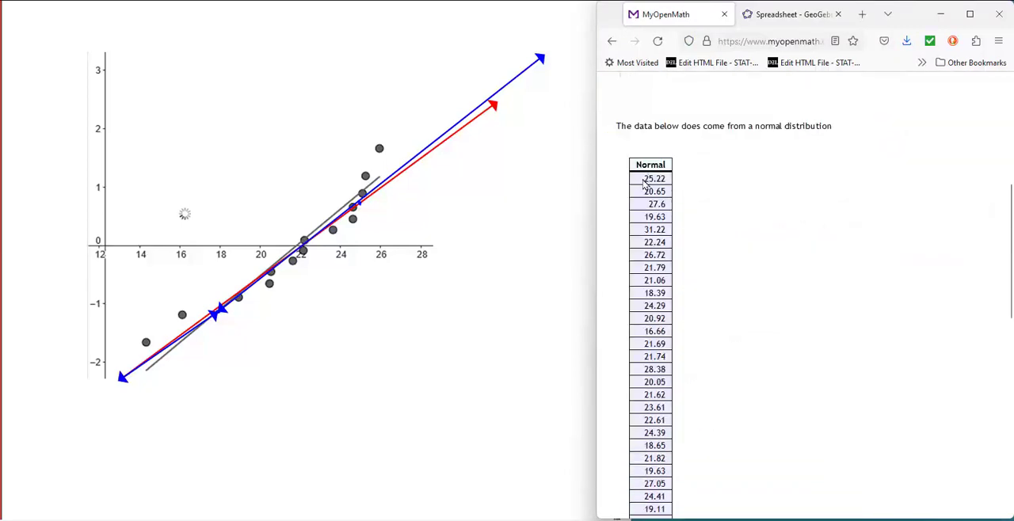
pyautogui.moveTo(643, 179); pyautogui.dragTo(661, 356)
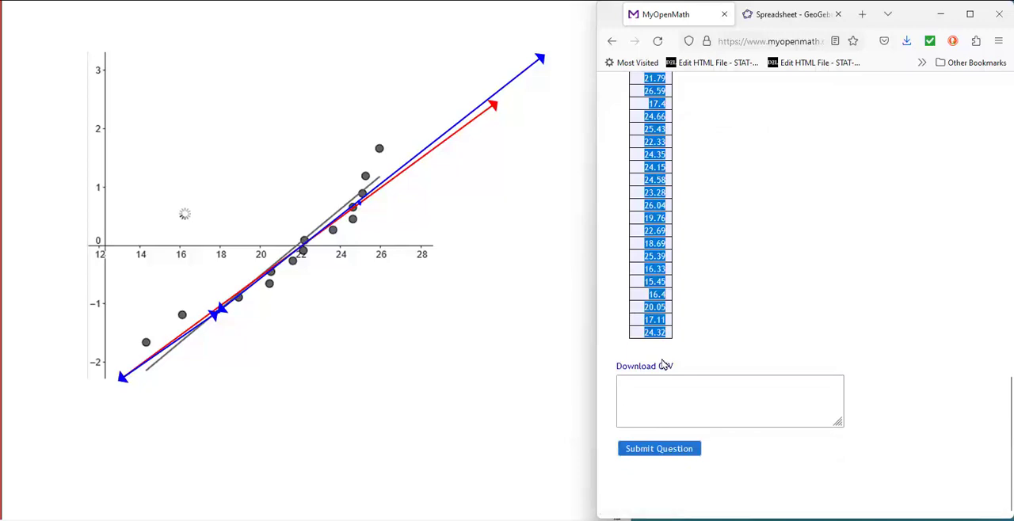
pyautogui.rightClick(653, 156)
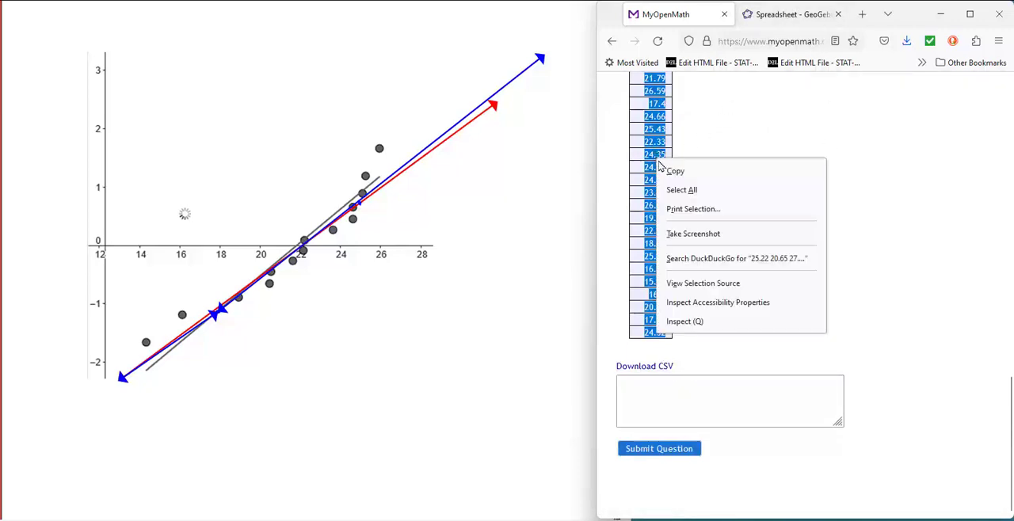
pyautogui.click(685, 169)
# Switch to the GeoGebra spreadsheet, widen it and paste the copied values into column C starting at C1.
pyautogui.click(773, 15)
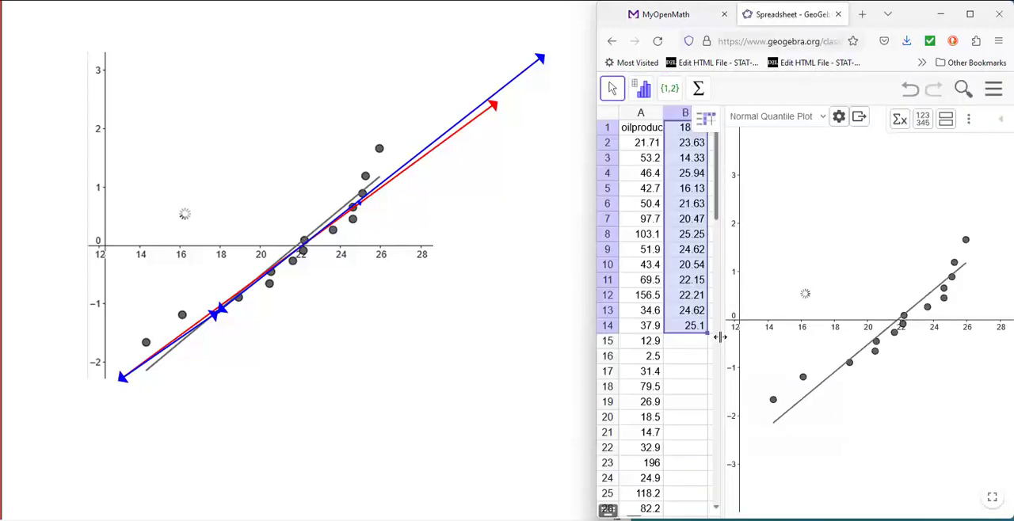
pyautogui.moveTo(797, 338); pyautogui.dragTo(847, 339)
pyautogui.moveTo(728, 189); pyautogui.dragTo(729, 218)
pyautogui.click(720, 129)
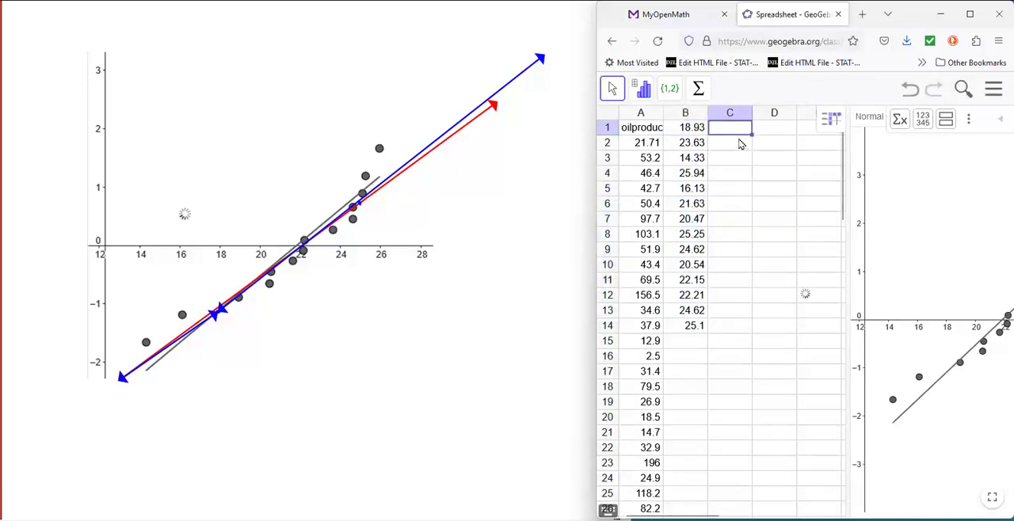
pyautogui.hotkey('ctrl', 'v')
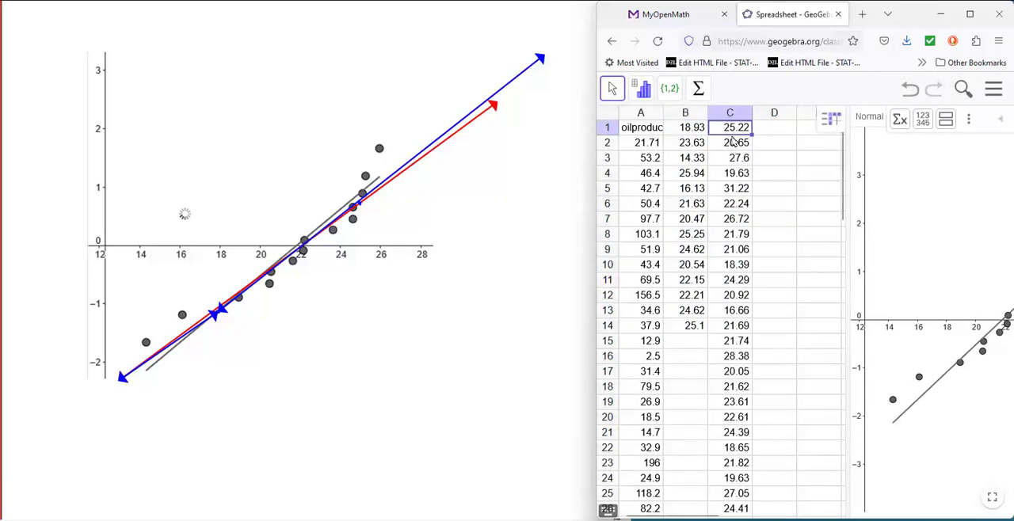
pyautogui.rightClick(770, 131)
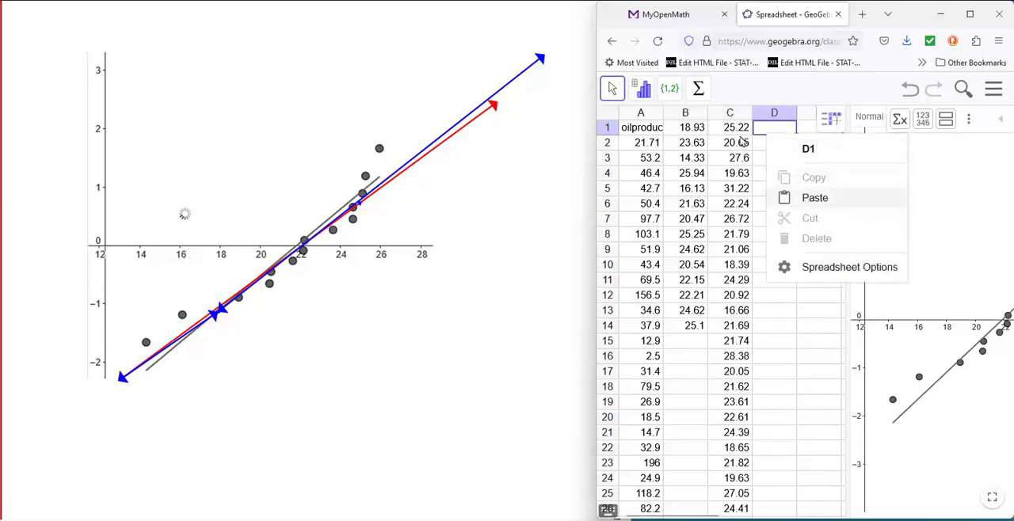
# Run a One Variable Analysis on all the column C values and enlarge the normal quantile plot view.
pyautogui.moveTo(736, 129); pyautogui.dragTo(766, 515)
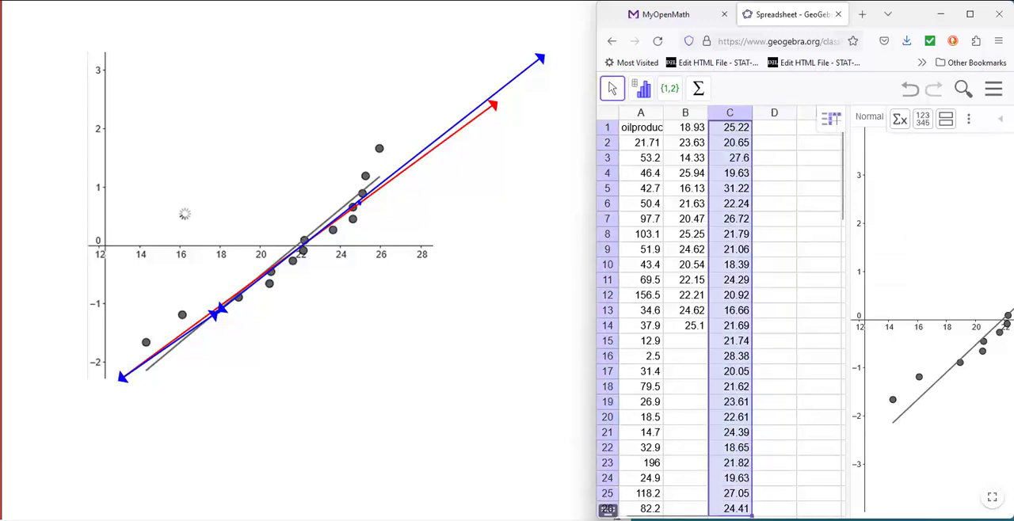
pyautogui.scroll(-7, 737, 372)
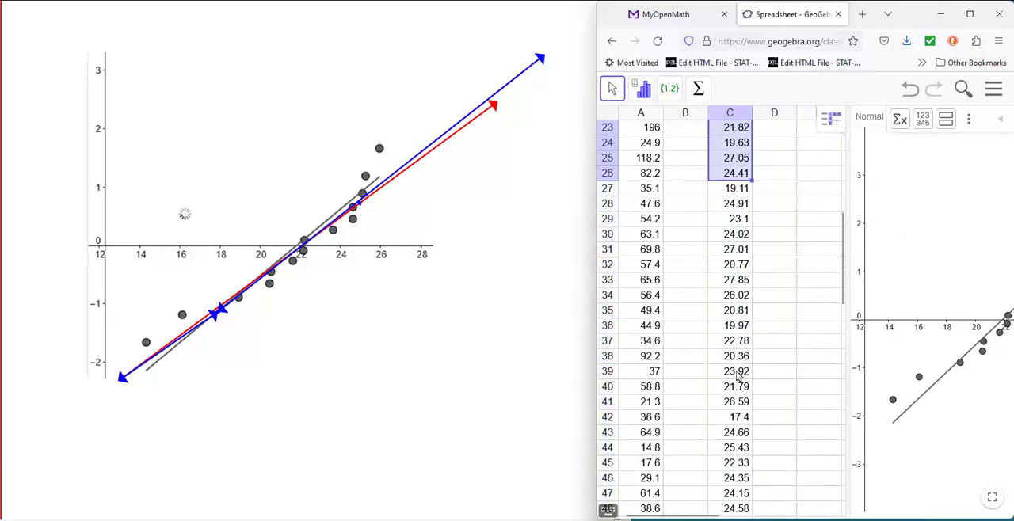
pyautogui.scroll(-6, 737, 376)
pyautogui.moveTo(737, 418); pyautogui.dragTo(733, 97)
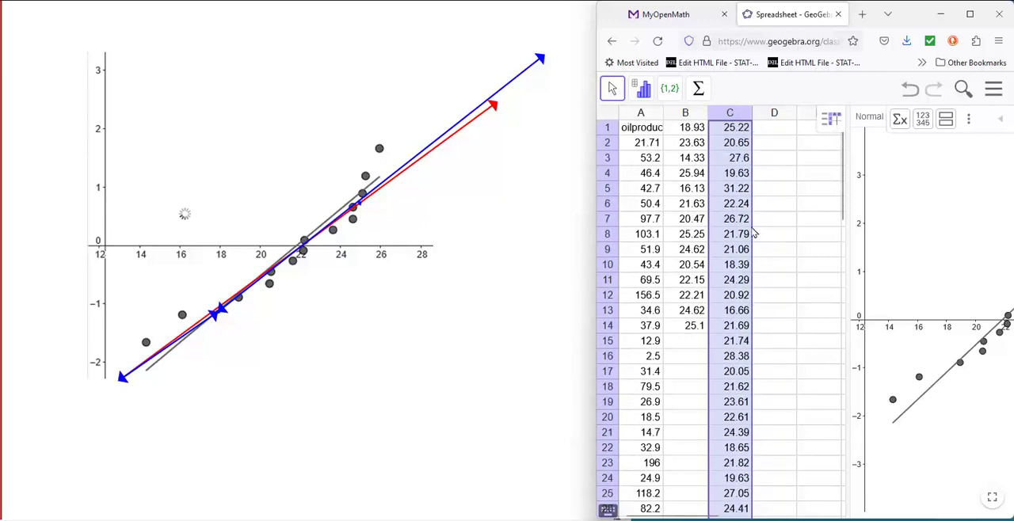
pyautogui.click(644, 89)
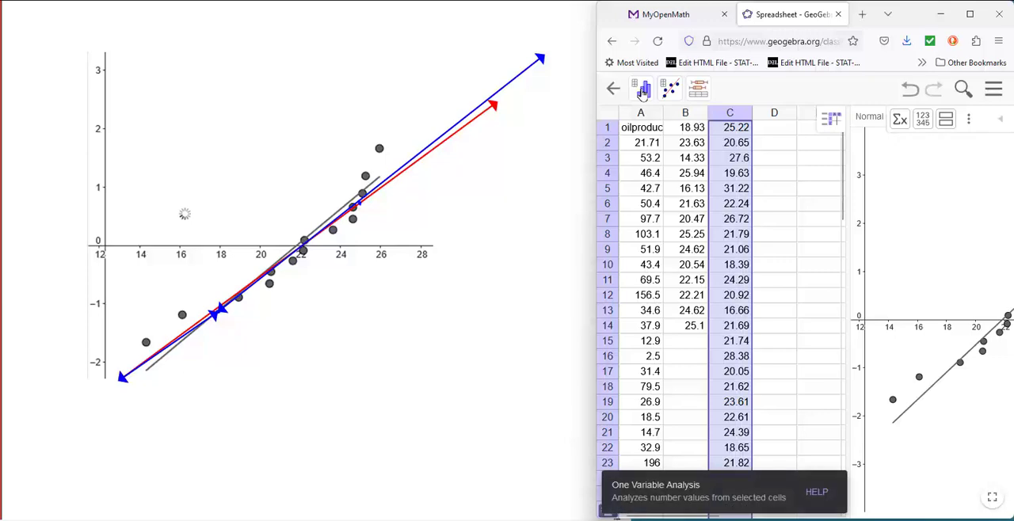
pyautogui.click(642, 94)
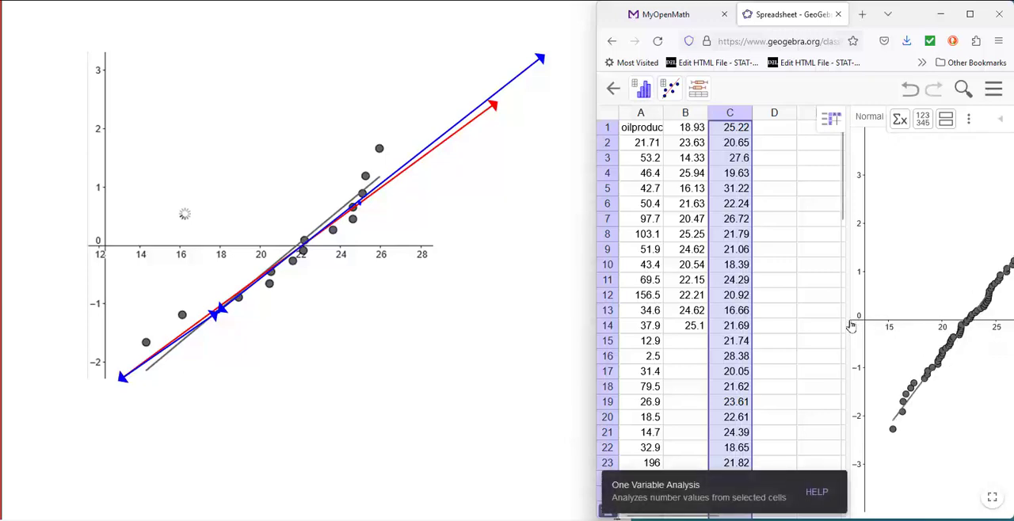
pyautogui.moveTo(846, 324); pyautogui.dragTo(777, 323)
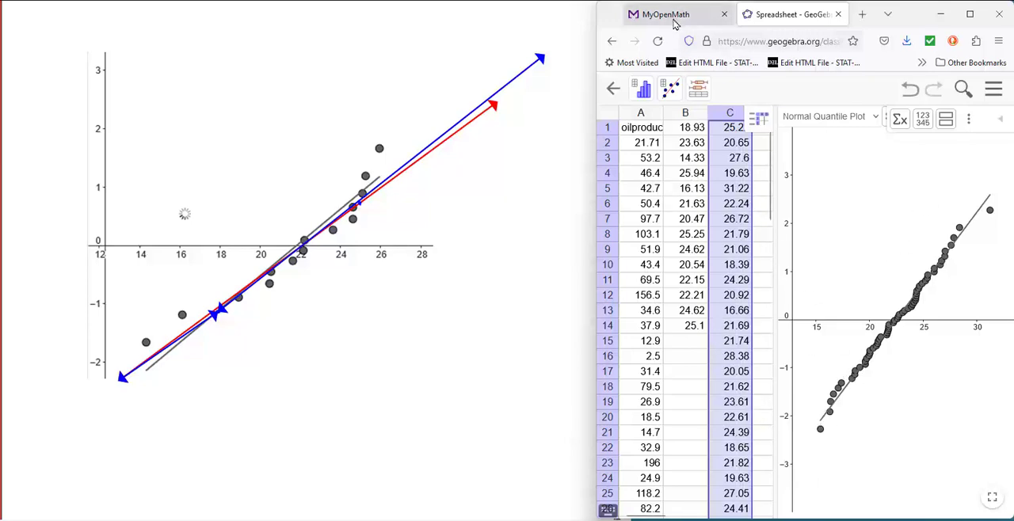
# Switch to MyOpenMath, open Question 5 and copy all the values in its Data table.
pyautogui.click(668, 19)
pyautogui.scroll(15, 806, 315)
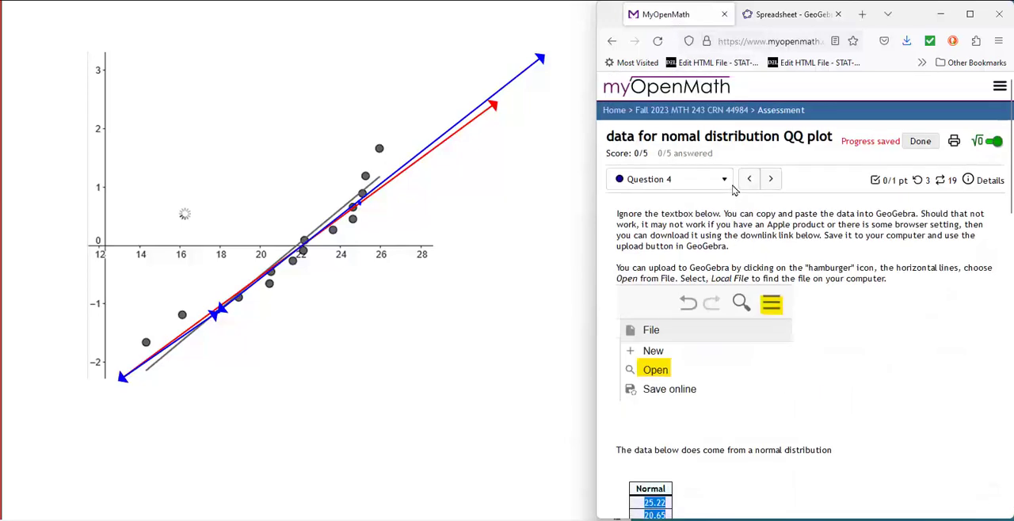
pyautogui.click(724, 180)
pyautogui.click(665, 309)
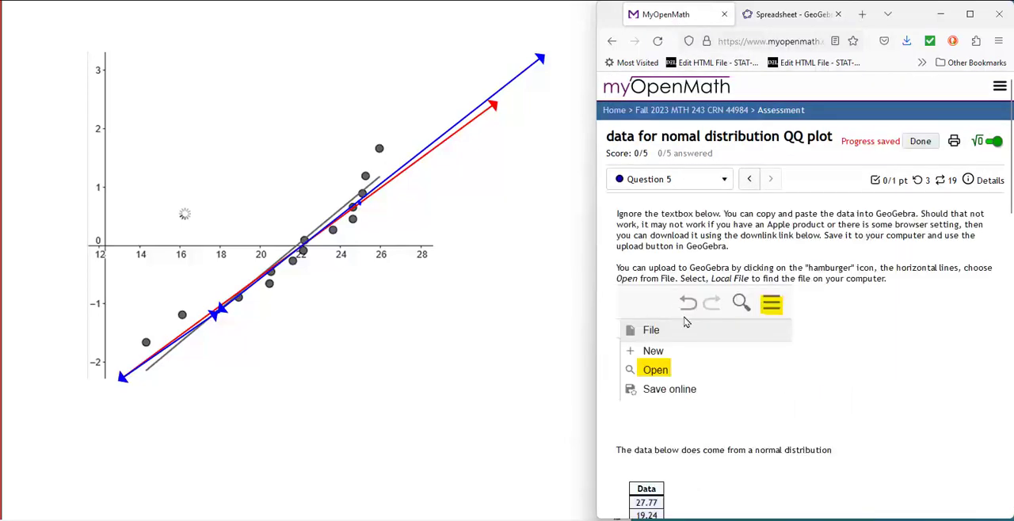
pyautogui.scroll(-4, 726, 378)
pyautogui.moveTo(638, 180); pyautogui.dragTo(682, 456)
pyautogui.scroll(-5, 685, 460)
pyautogui.moveTo(685, 93); pyautogui.dragTo(661, 376)
pyautogui.rightClick(650, 347)
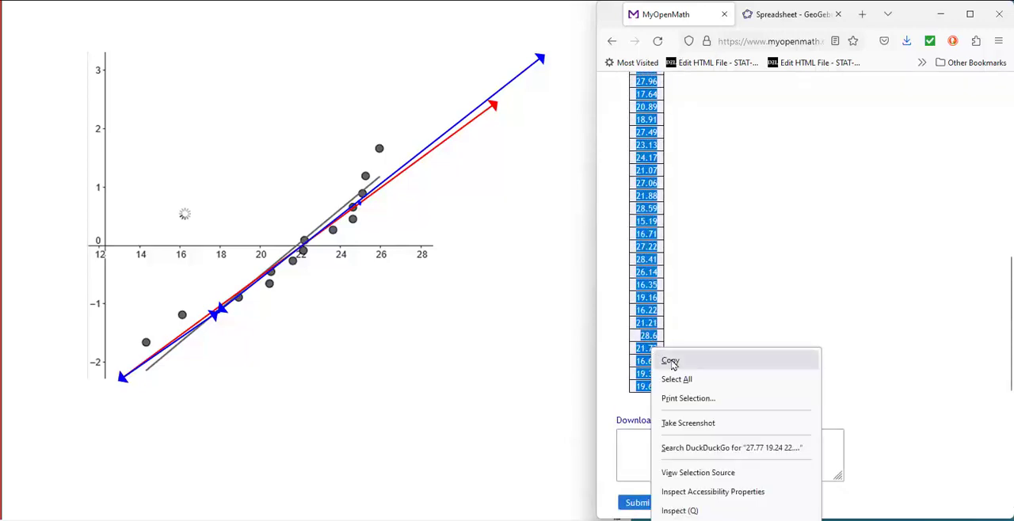
pyautogui.click(670, 360)
# Return to the GeoGebra spreadsheet, widen it and paste the copied values into column D starting at D1.
pyautogui.click(792, 15)
pyautogui.moveTo(777, 216); pyautogui.dragTo(874, 214)
pyautogui.click(778, 133)
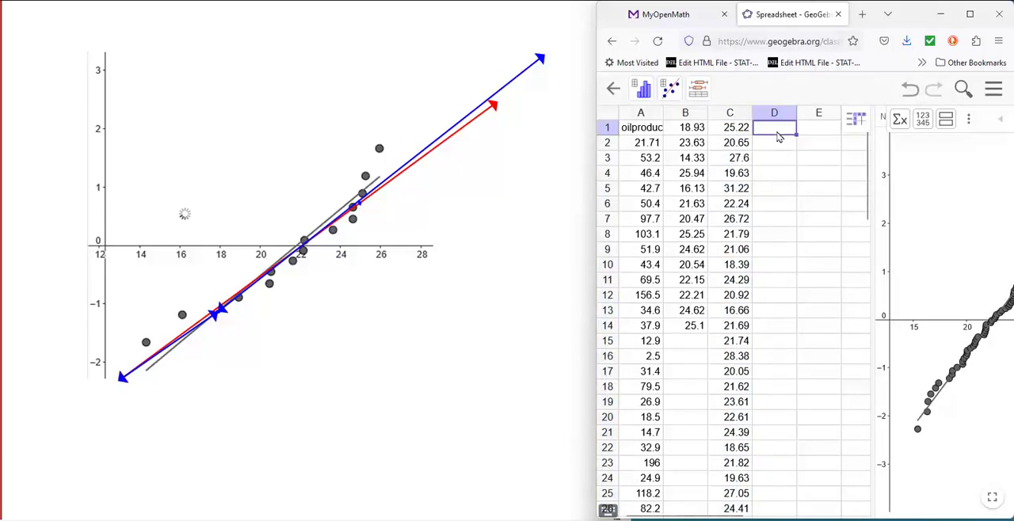
pyautogui.hotkey('ctrl', 'v')
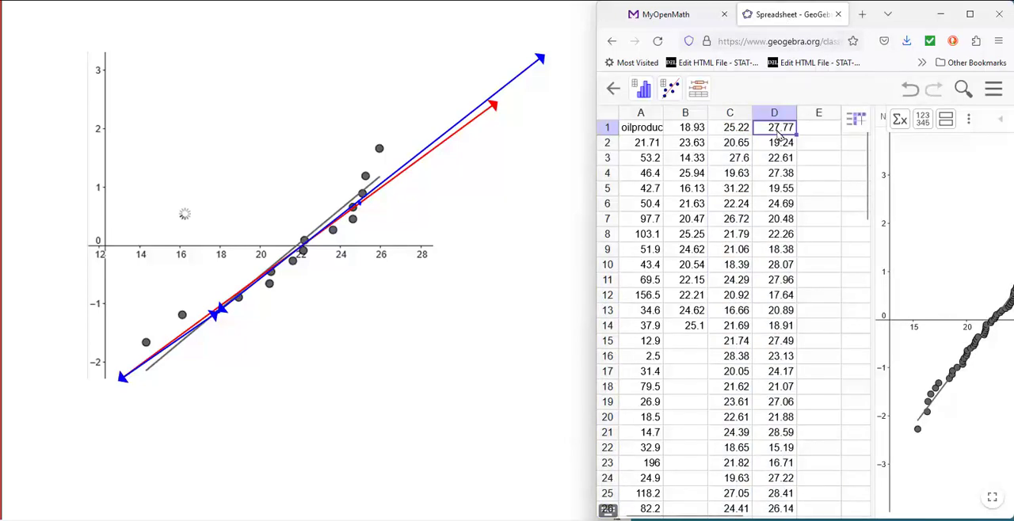
# Run a One Variable Analysis on all the column D values and enlarge the normal quantile plot view.
pyautogui.moveTo(783, 132); pyautogui.dragTo(794, 493)
pyautogui.scroll(-2, 772, 341)
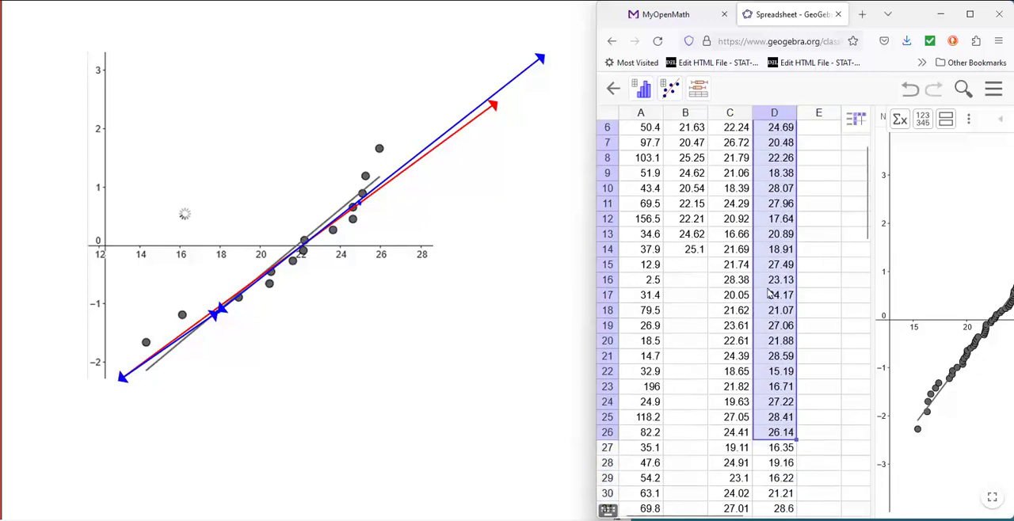
pyautogui.scroll(-2, 792, 427)
pyautogui.moveTo(792, 478); pyautogui.dragTo(775, 40)
pyautogui.click(643, 92)
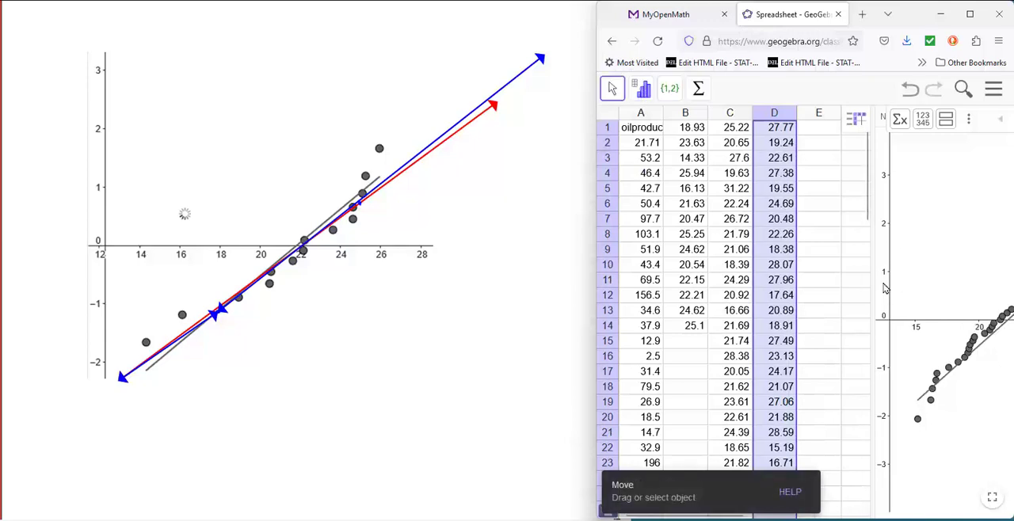
pyautogui.moveTo(678, 294); pyautogui.dragTo(677, 294)
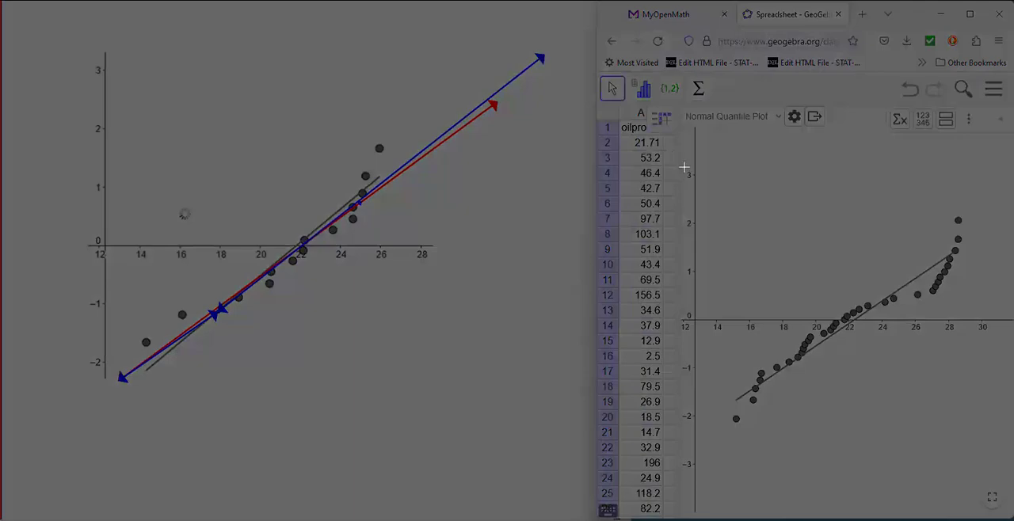
# Replace the old plot and trend lines on the whiteboard with a screen capture of the column D normal quantile plot.
pyautogui.moveTo(675, 156); pyautogui.dragTo(990, 476)
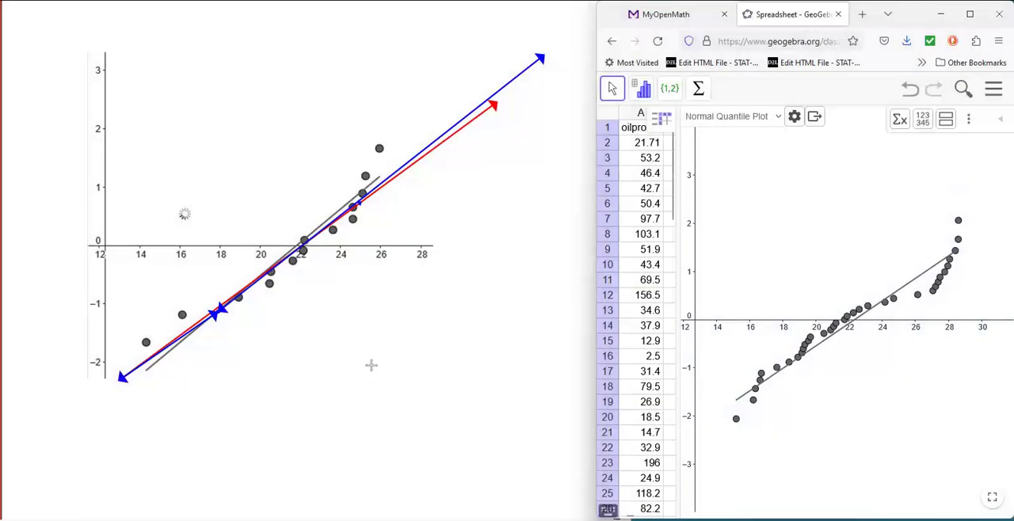
pyautogui.rightClick(371, 365)
pyautogui.click(400, 429)
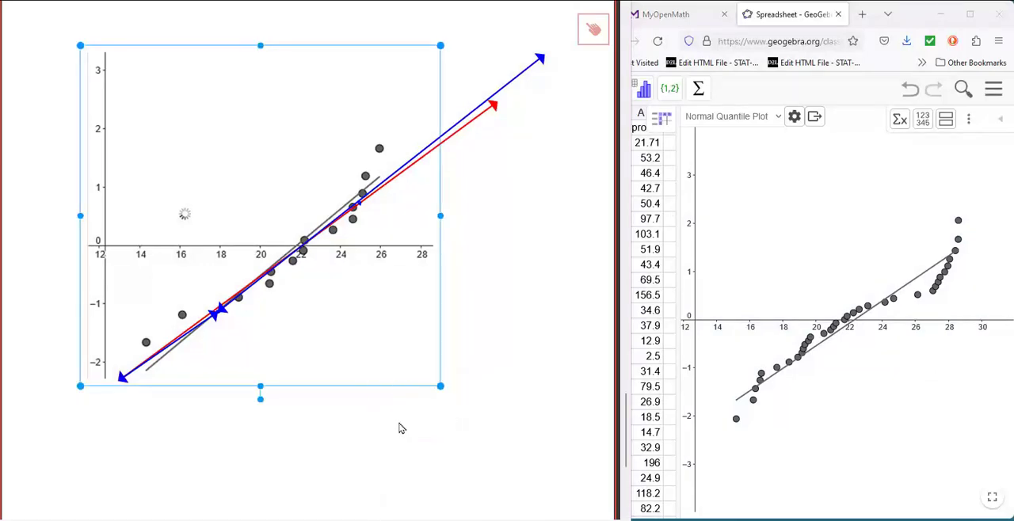
pyautogui.moveTo(447, 309)
pyautogui.mouseDown()
pyautogui.moveTo(353, 360)
pyautogui.moveTo(334, 340)
pyautogui.mouseUp()
pyautogui.click(416, 492)
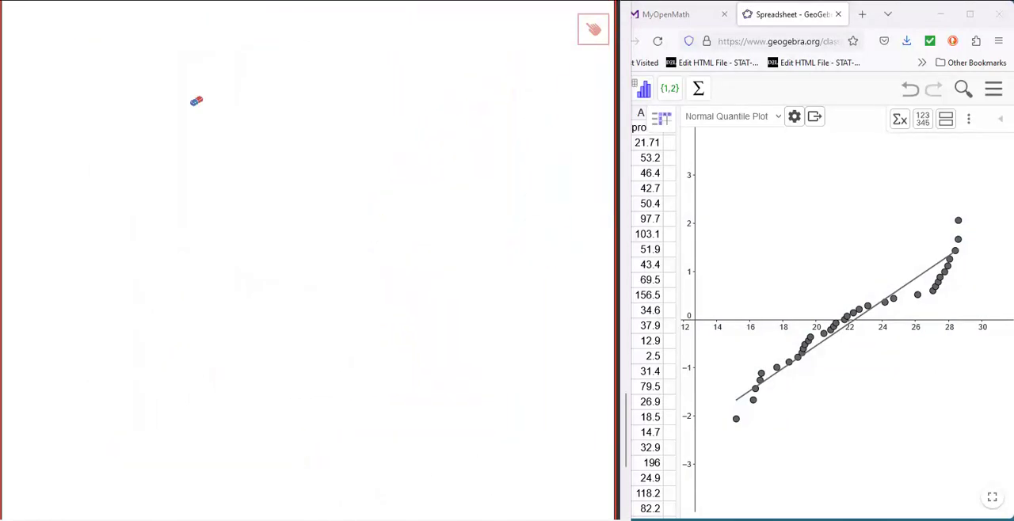
pyautogui.hotkey('ctrl', 'v')
pyautogui.moveTo(338, 214); pyautogui.dragTo(236, 140)
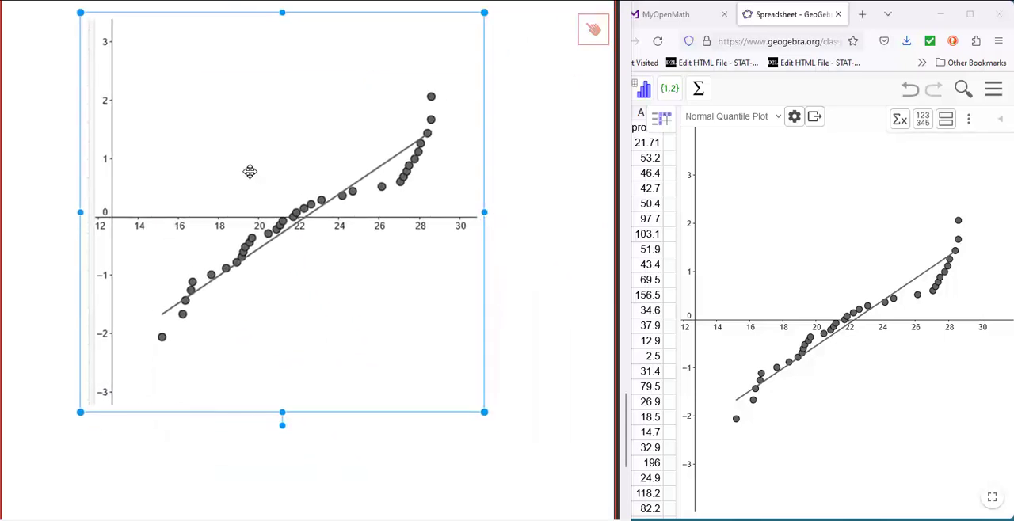
# Draw red horizontal lines across the pasted plot at the vertical axis values -1 and 1.
pyautogui.click(287, 2)
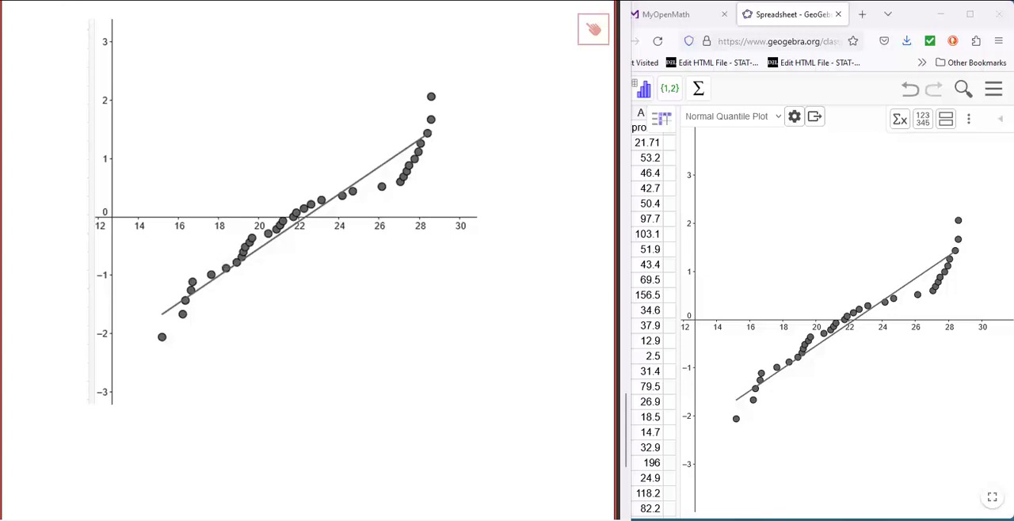
pyautogui.moveTo(115, 274); pyautogui.dragTo(338, 274)
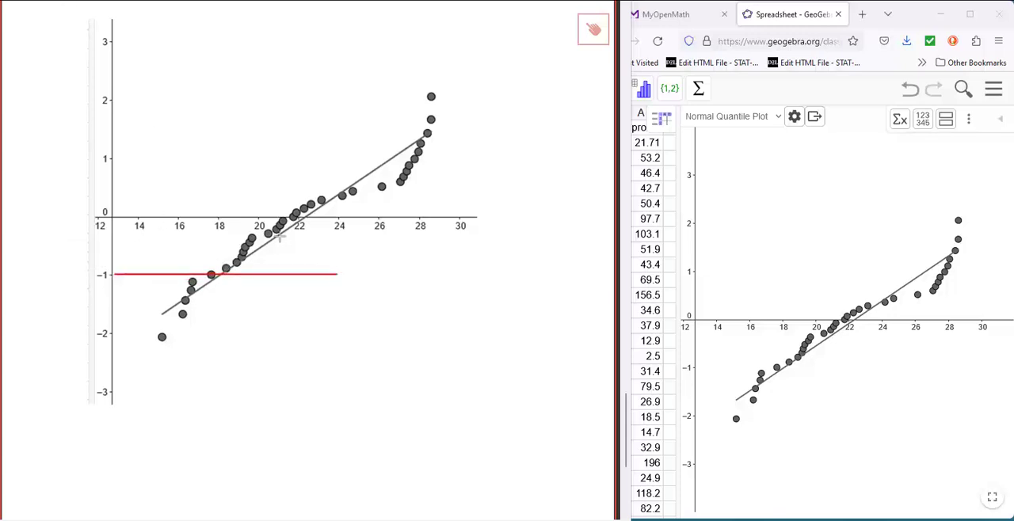
pyautogui.moveTo(117, 159); pyautogui.dragTo(473, 159)
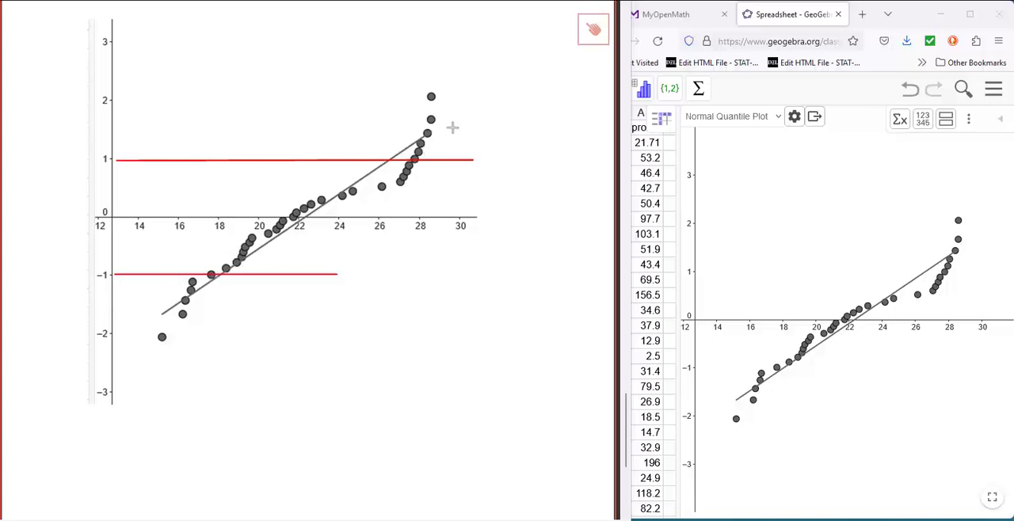
# Draw two red and one blue double-headed trend lines diagonally through the middle points of the pasted plot.
pyautogui.moveTo(482, 116)
pyautogui.mouseDown()
pyautogui.moveTo(122, 324)
pyautogui.moveTo(121, 312)
pyautogui.mouseUp()
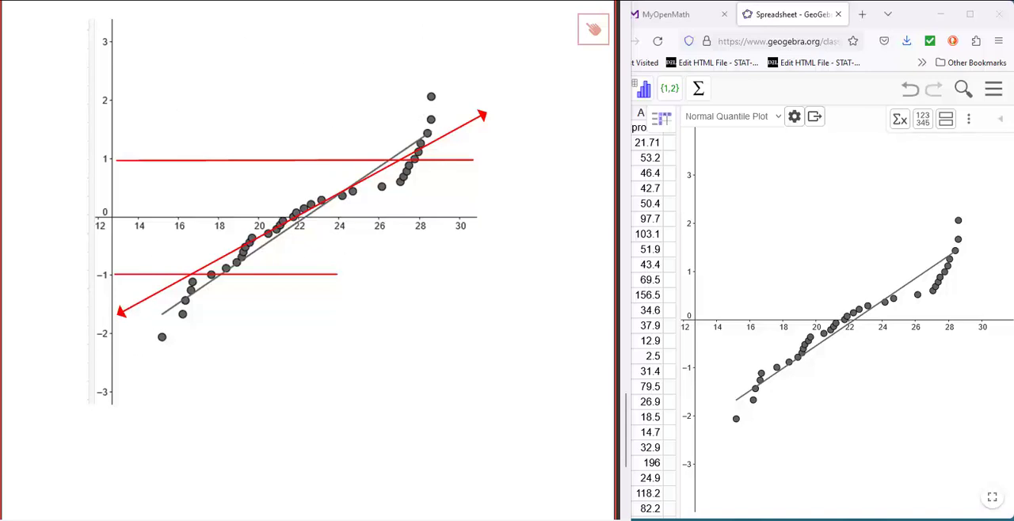
pyautogui.moveTo(493, 101)
pyautogui.mouseDown()
pyautogui.moveTo(208, 284)
pyautogui.moveTo(105, 333)
pyautogui.mouseUp()
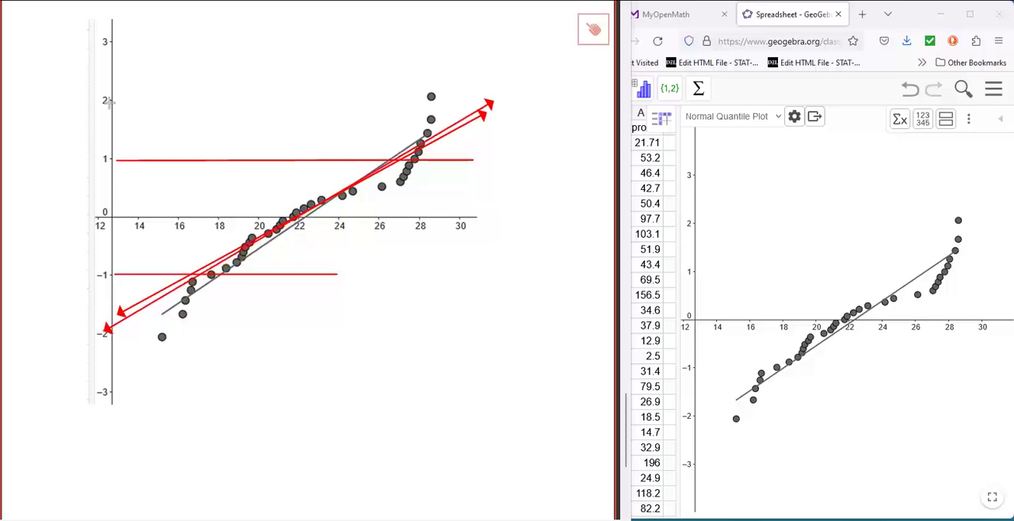
pyautogui.click(93, 1)
pyautogui.click(161, 30)
pyautogui.moveTo(498, 119)
pyautogui.mouseDown()
pyautogui.moveTo(123, 313)
pyautogui.moveTo(132, 325)
pyautogui.moveTo(115, 323)
pyautogui.mouseUp()
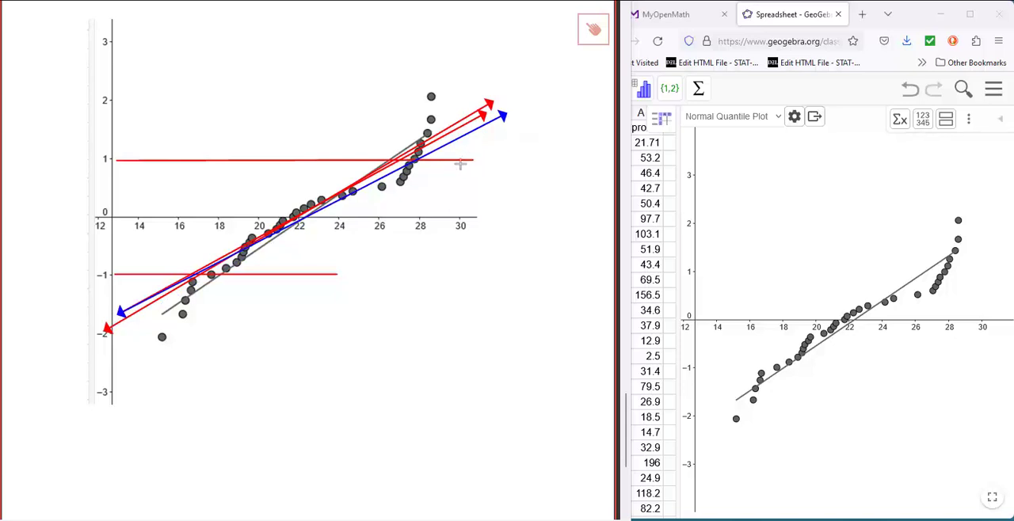
# Highlight in yellow the point clusters at the lower and upper ends of the pasted plot.
pyautogui.moveTo(186, 302); pyautogui.dragTo(195, 288)
pyautogui.moveTo(203, 293)
pyautogui.mouseDown()
pyautogui.moveTo(179, 359)
pyautogui.moveTo(181, 333)
pyautogui.mouseUp()
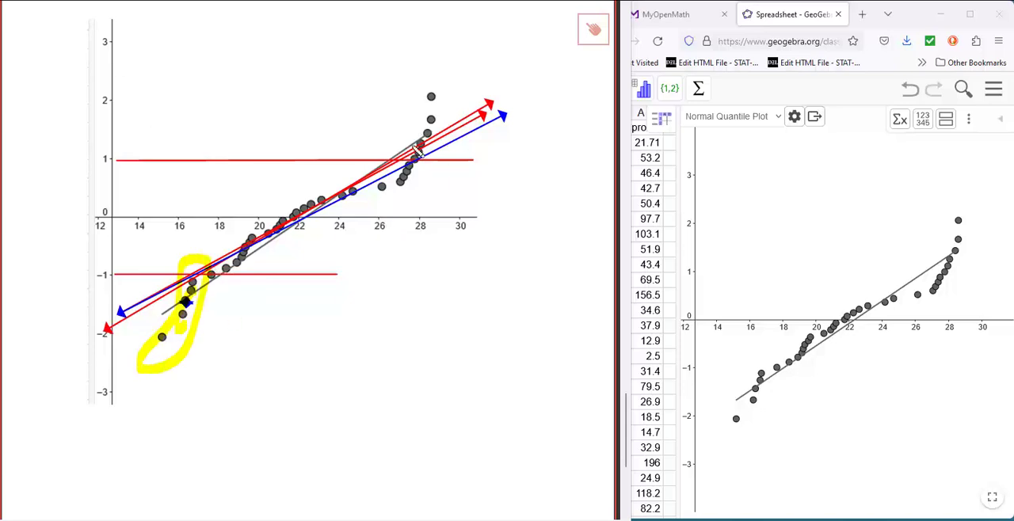
pyautogui.moveTo(418, 155); pyautogui.dragTo(440, 102)
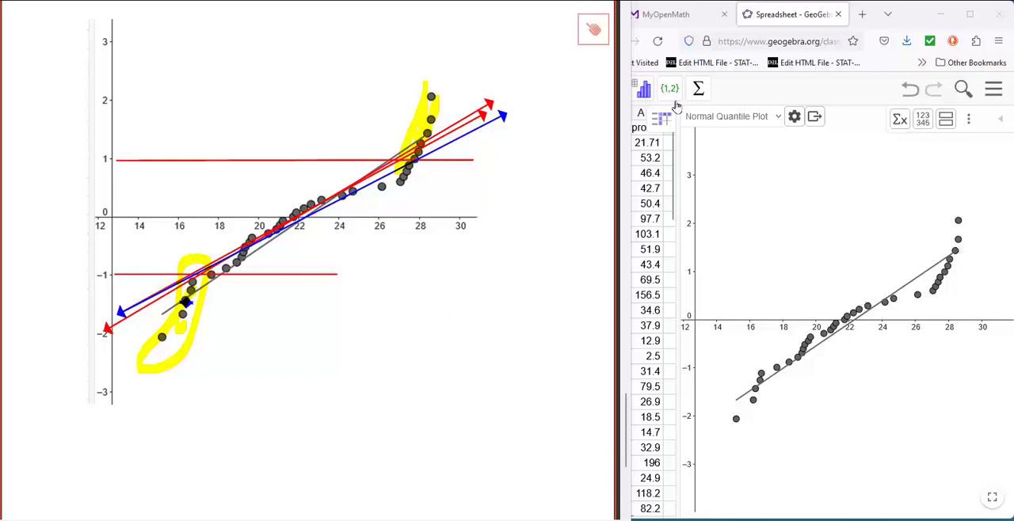
# View the column D data as a histogram with eight classes and return to the normal quantile plot.
pyautogui.click(762, 119)
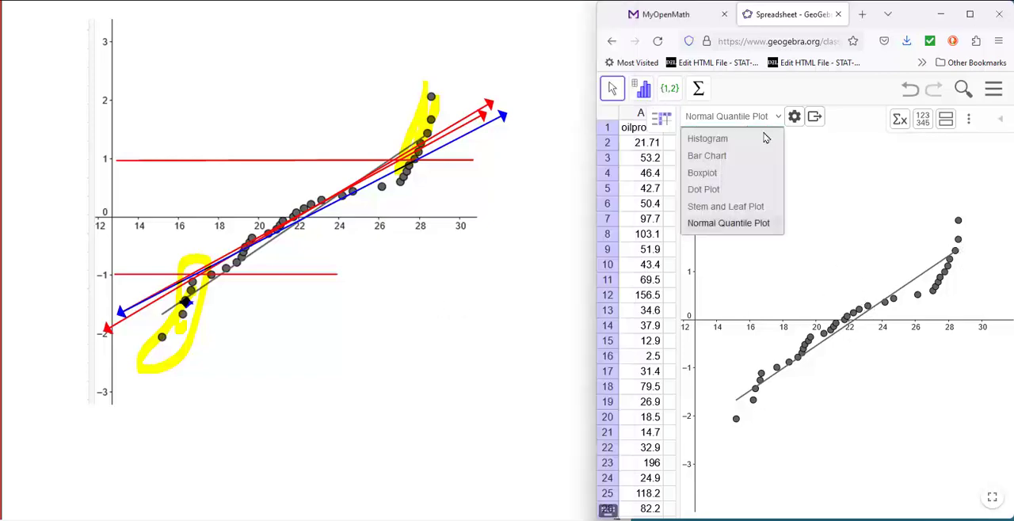
pyautogui.click(707, 139)
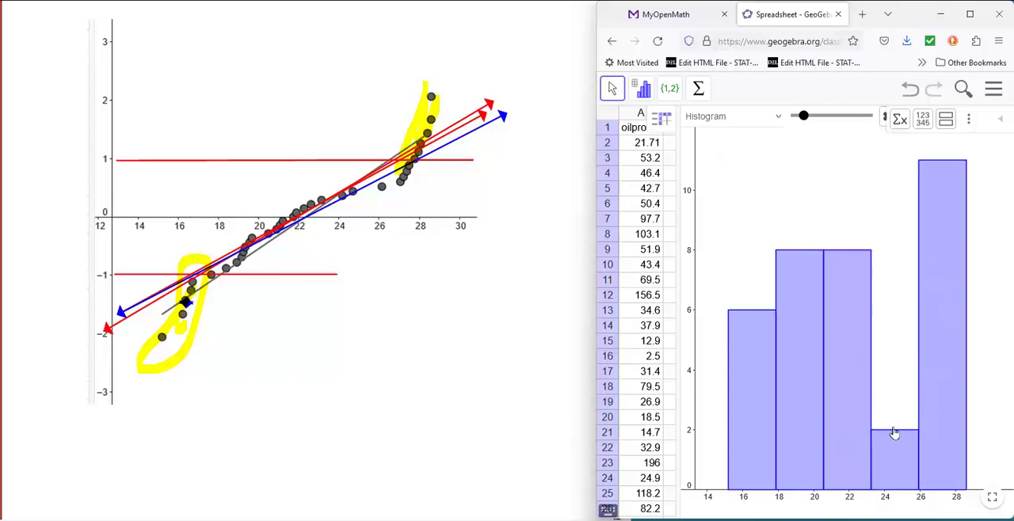
pyautogui.click(776, 117)
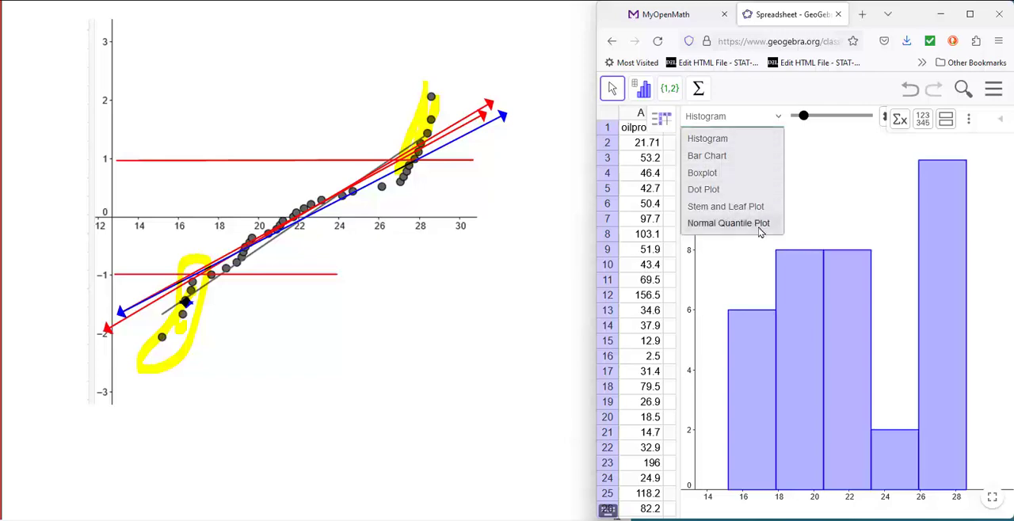
pyautogui.moveTo(813, 122)
pyautogui.mouseDown()
pyautogui.moveTo(849, 127)
pyautogui.moveTo(819, 126)
pyautogui.mouseUp()
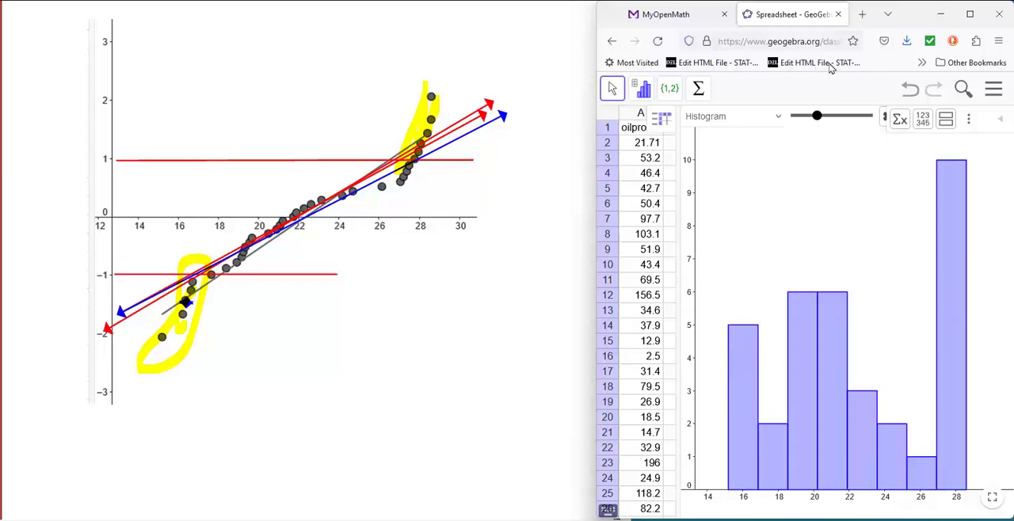
pyautogui.click(772, 120)
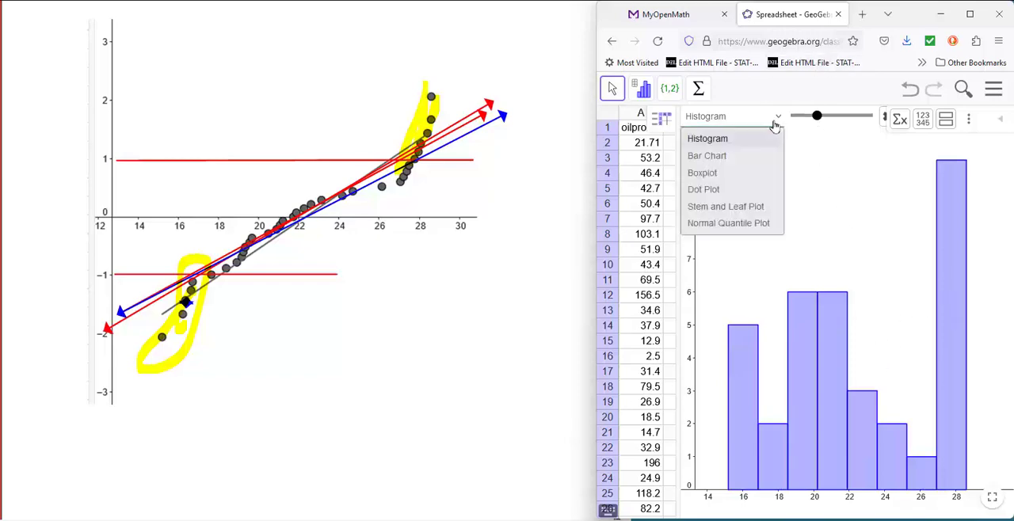
pyautogui.click(738, 226)
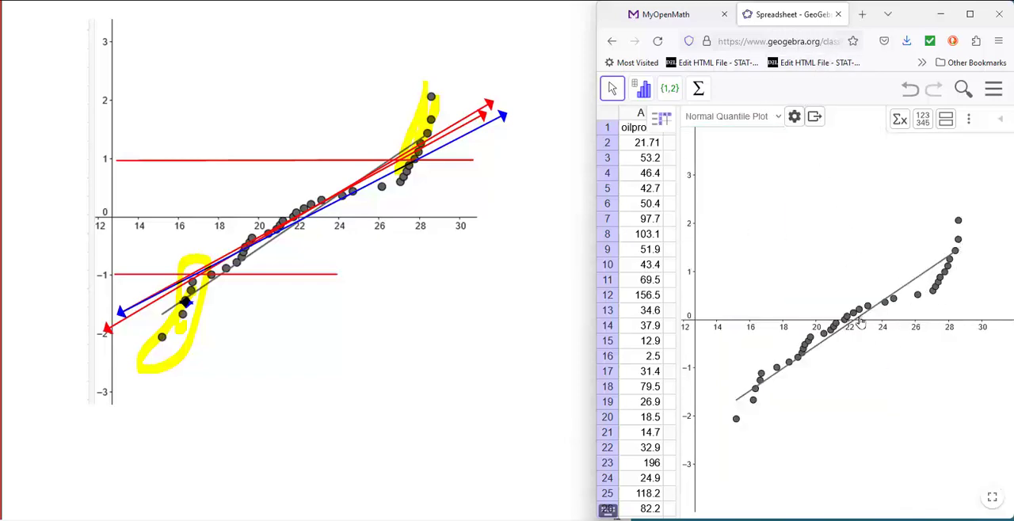